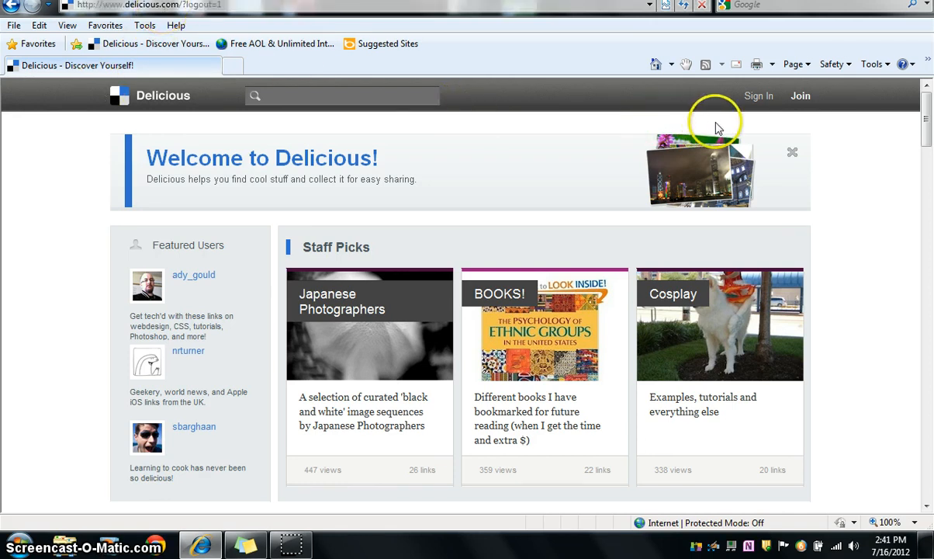
# Step: Open the new-account registration form and fill in the username and the e-mail address
pyautogui.click(802, 97)
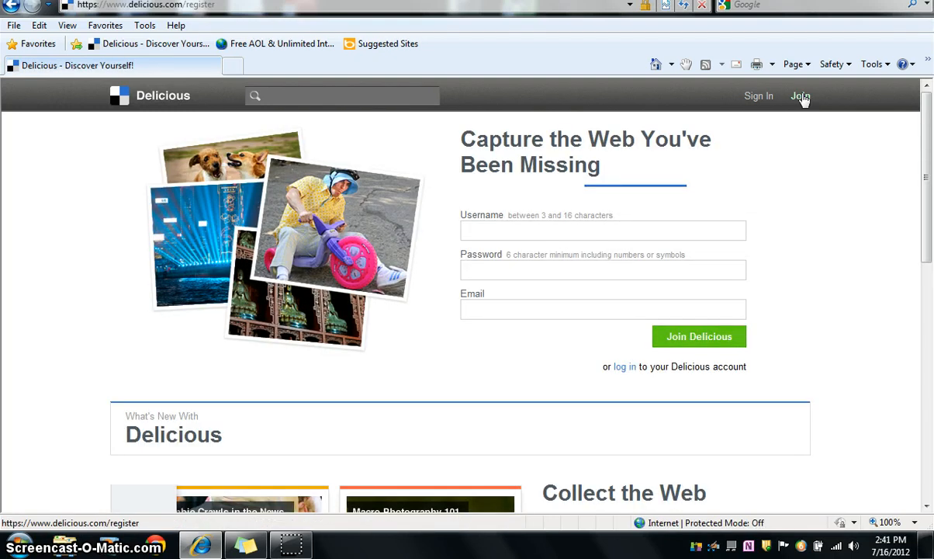
pyautogui.click(587, 231)
pyautogui.write('ma')
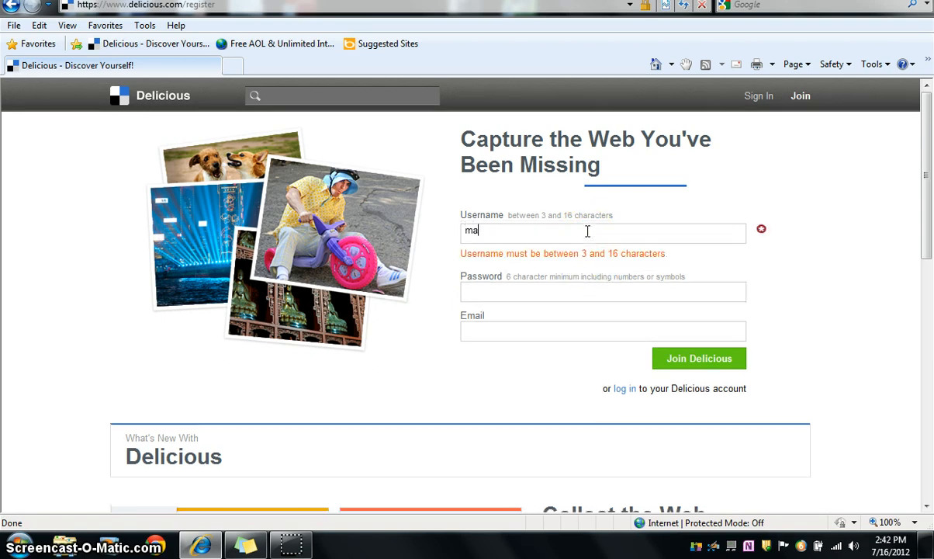
pyautogui.write('gan1234')
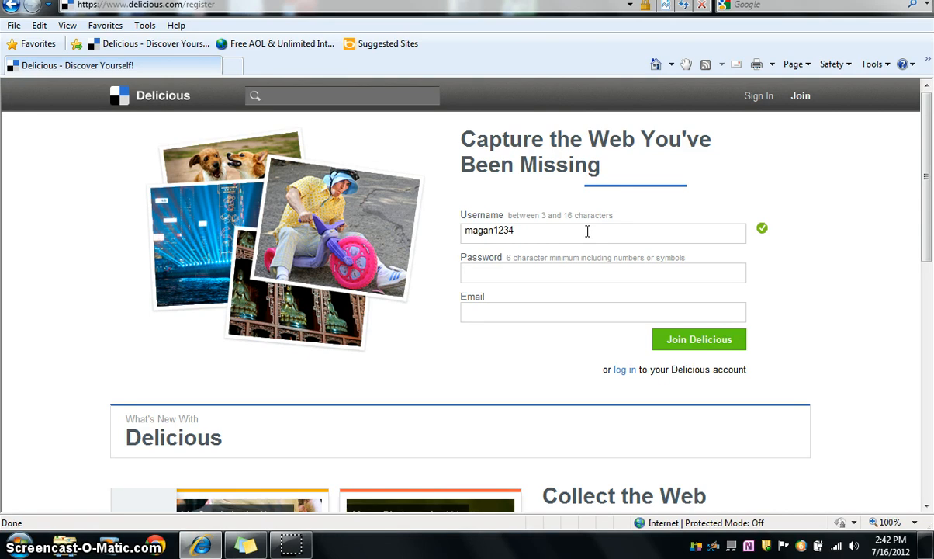
pyautogui.press('Tab')
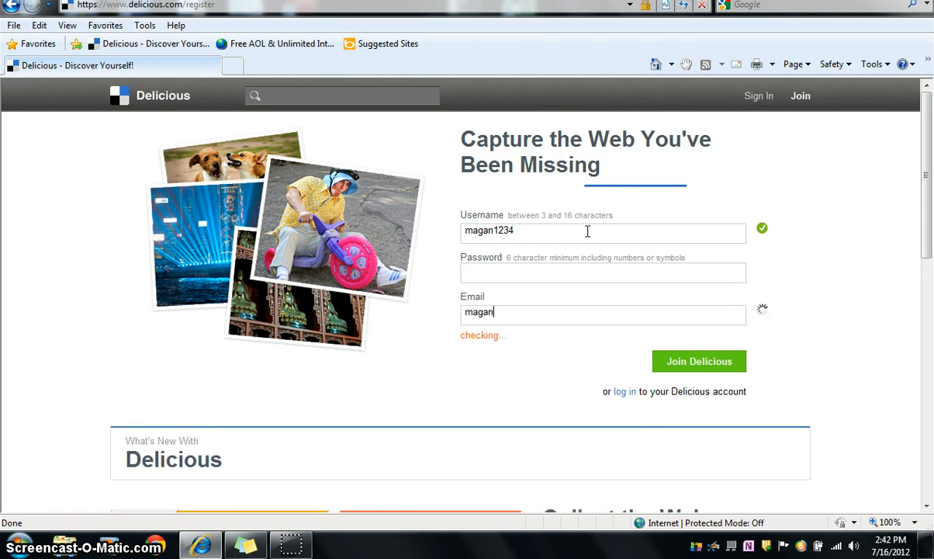
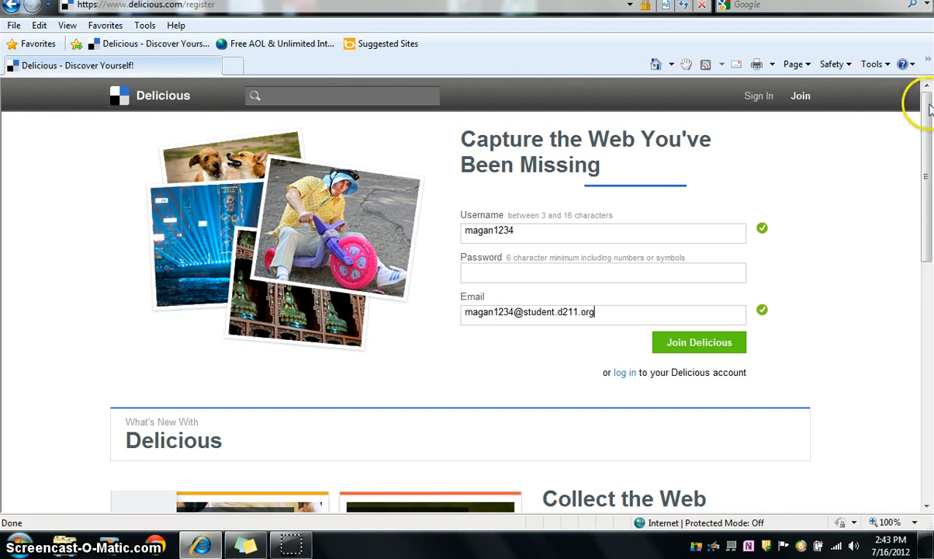
# Step: Sign in to the existing Delicious account with its username and password
pyautogui.click(760, 98)
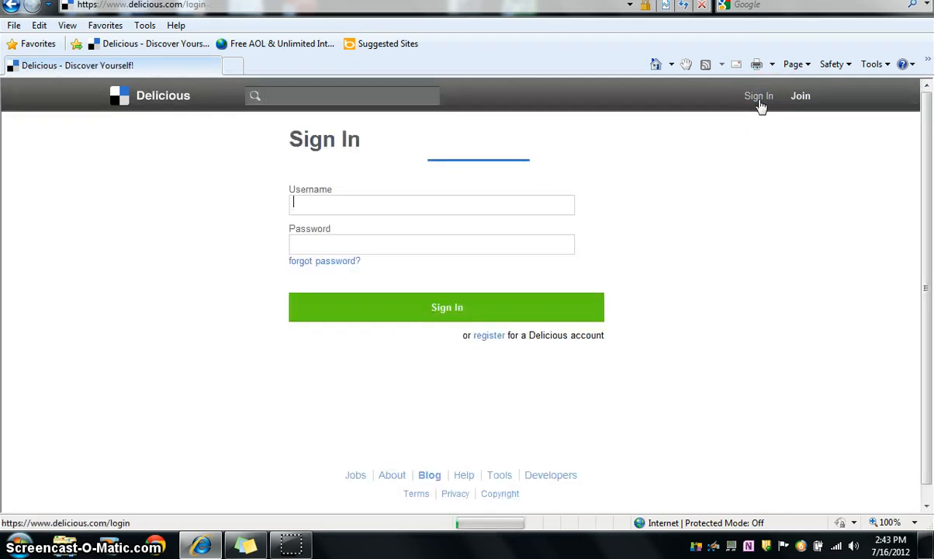
pyautogui.click(497, 239)
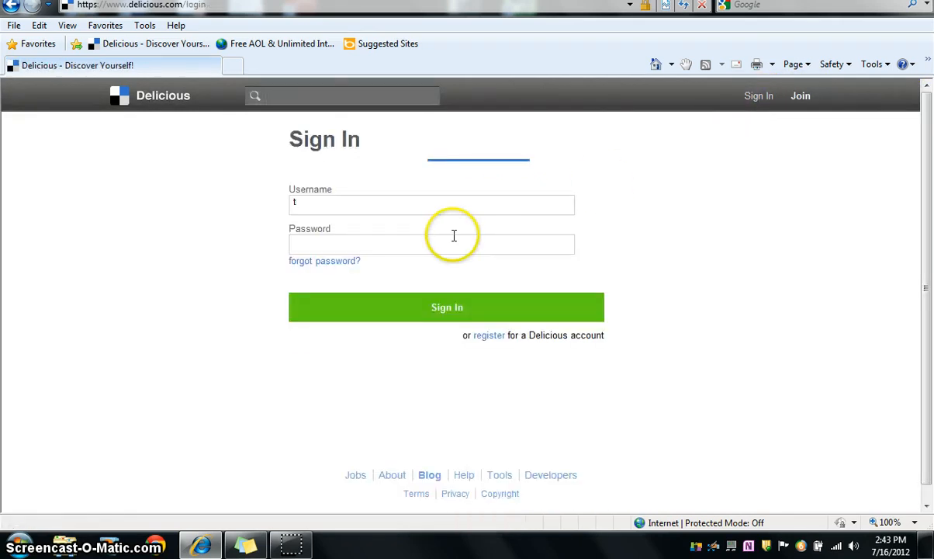
pyautogui.press('Tab')
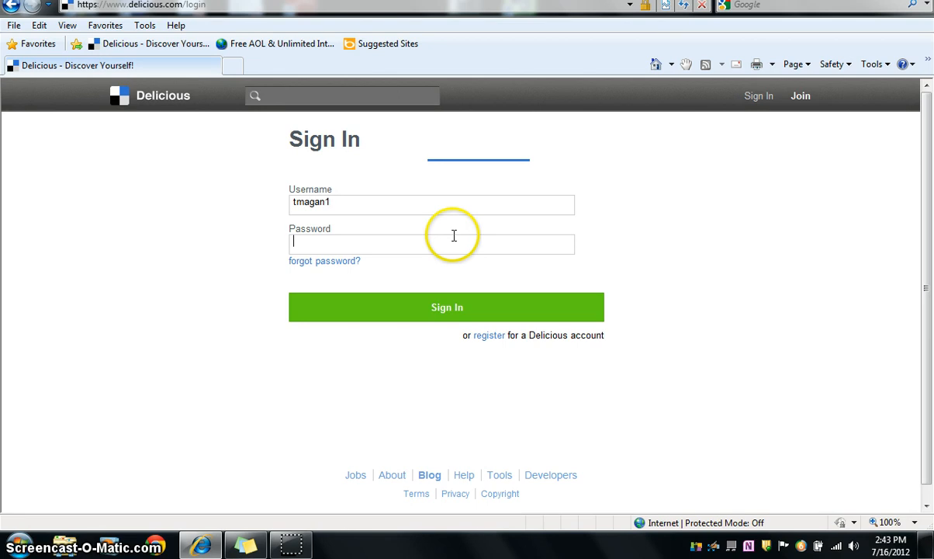
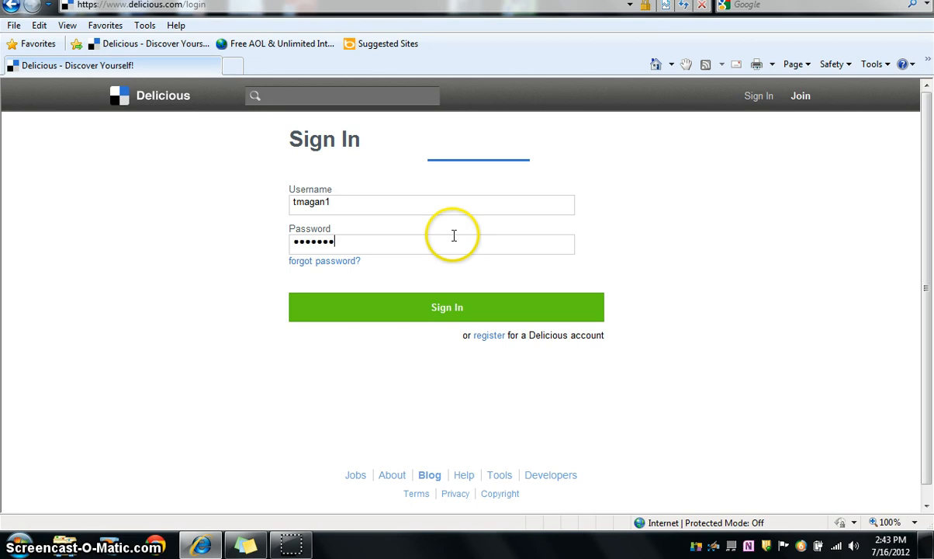
pyautogui.click(447, 308)
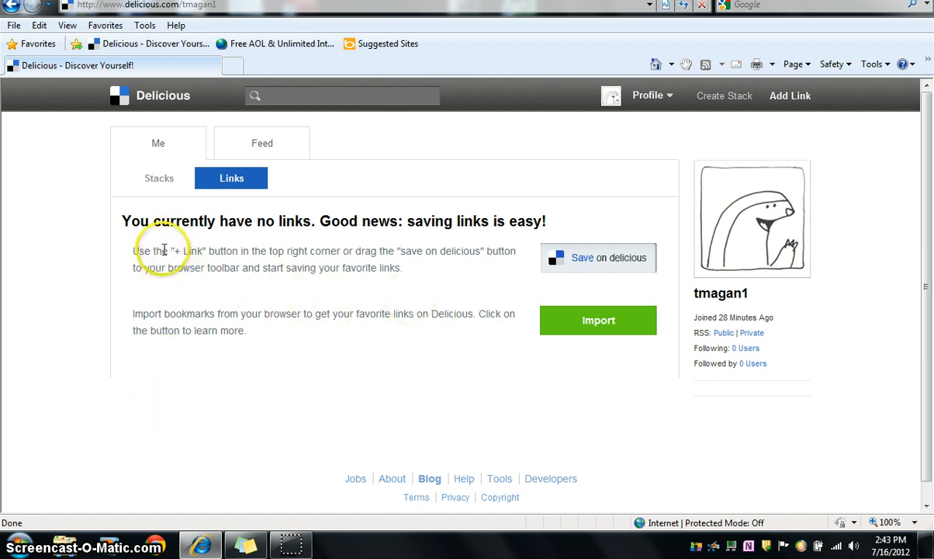
# Step: Add the "save on delicious" link from the account's Stacks page to the Favorites Bar, accepting the security alert
pyautogui.click(160, 178)
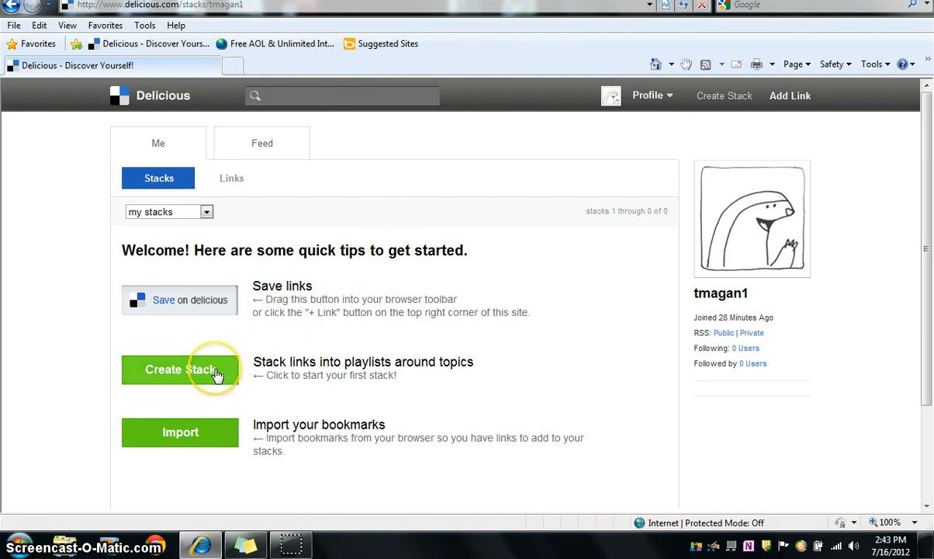
pyautogui.click(203, 425)
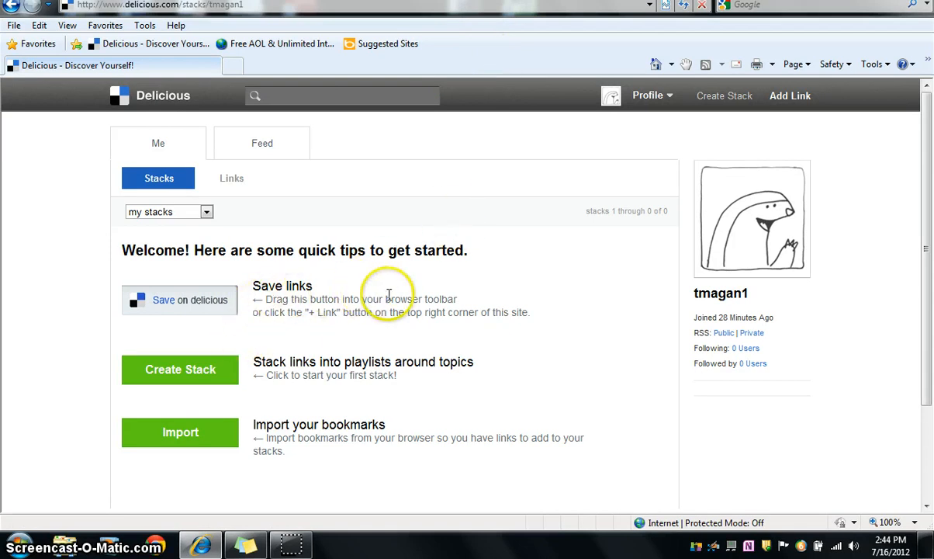
pyautogui.moveTo(198, 299); pyautogui.dragTo(310, 246)
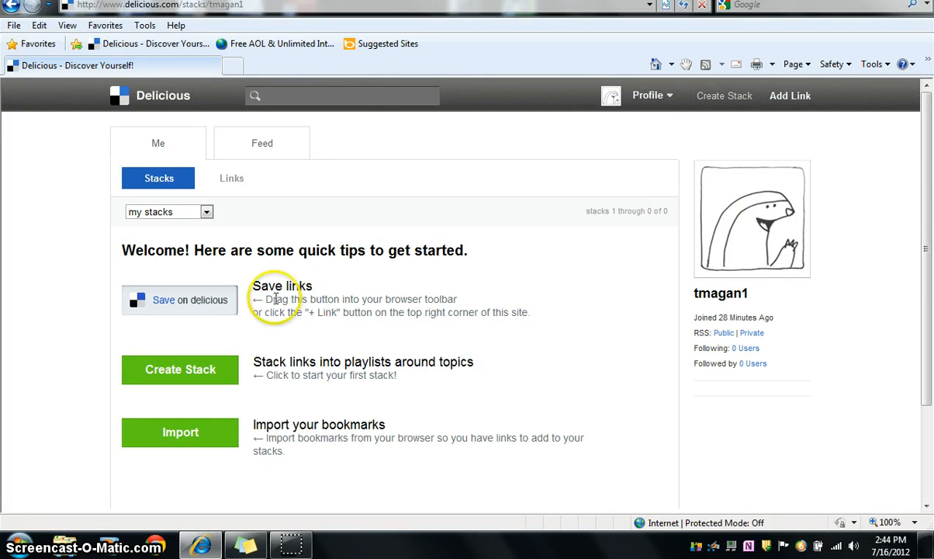
pyautogui.rightClick(178, 295)
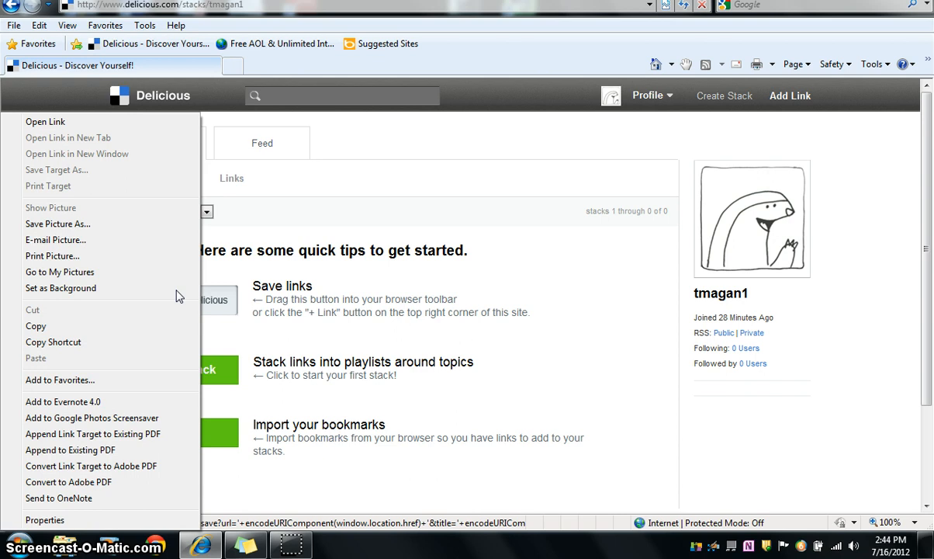
pyautogui.click(93, 382)
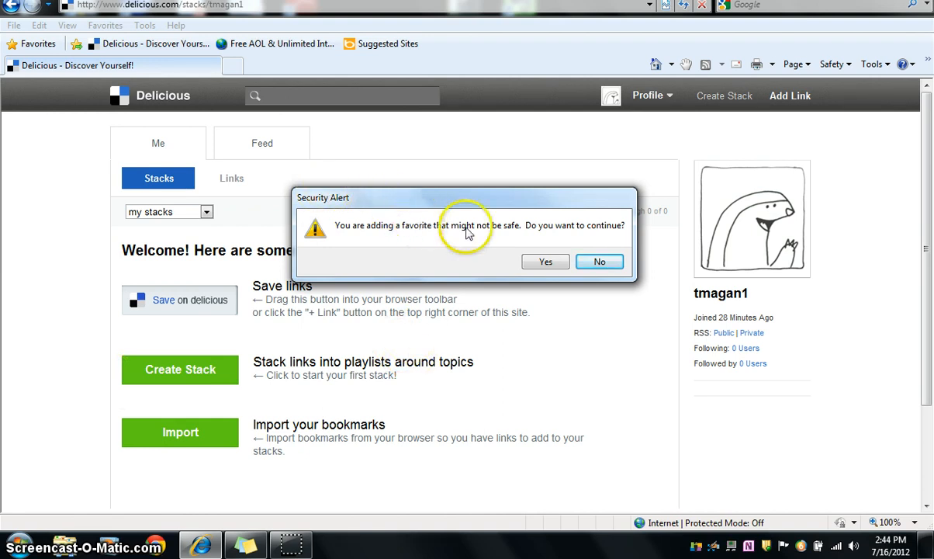
pyautogui.click(547, 263)
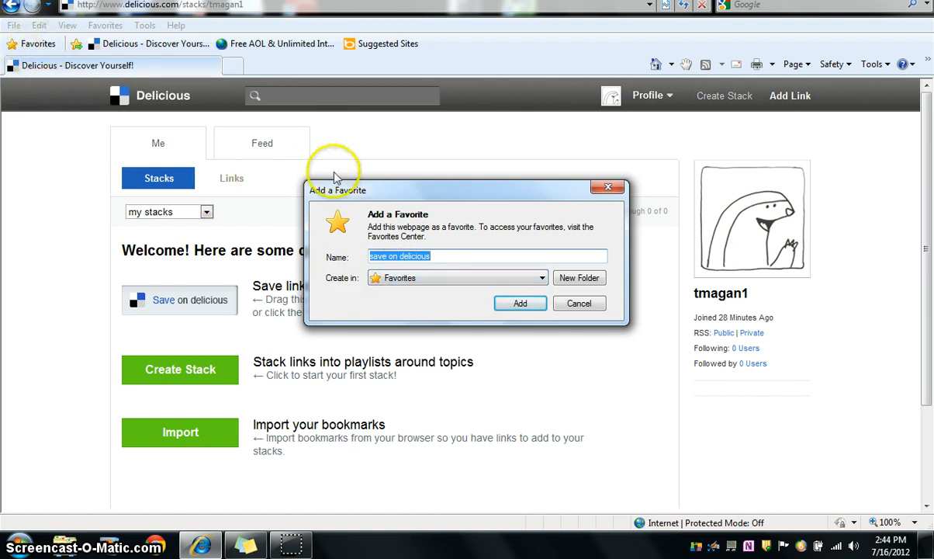
pyautogui.click(542, 279)
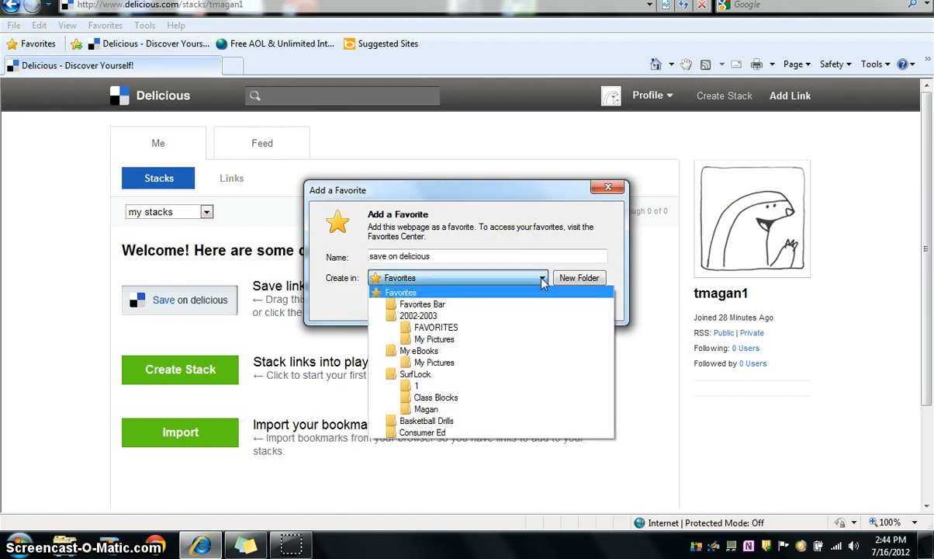
pyautogui.click(405, 307)
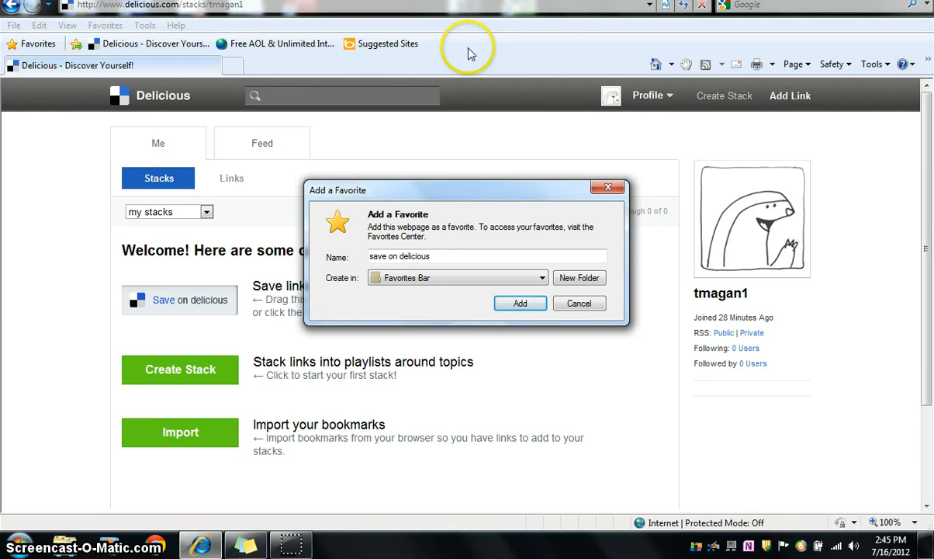
pyautogui.click(522, 305)
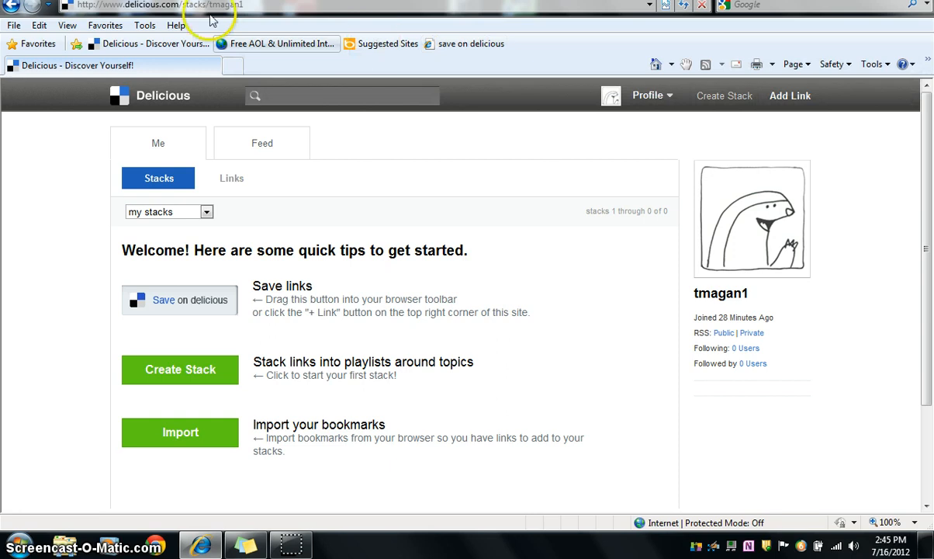
pyautogui.click(103, 25)
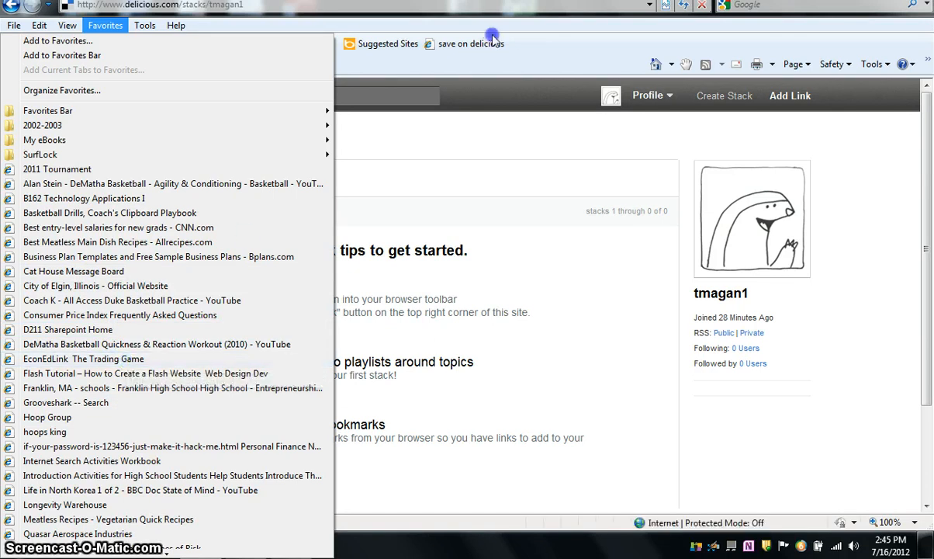
pyautogui.click(520, 43)
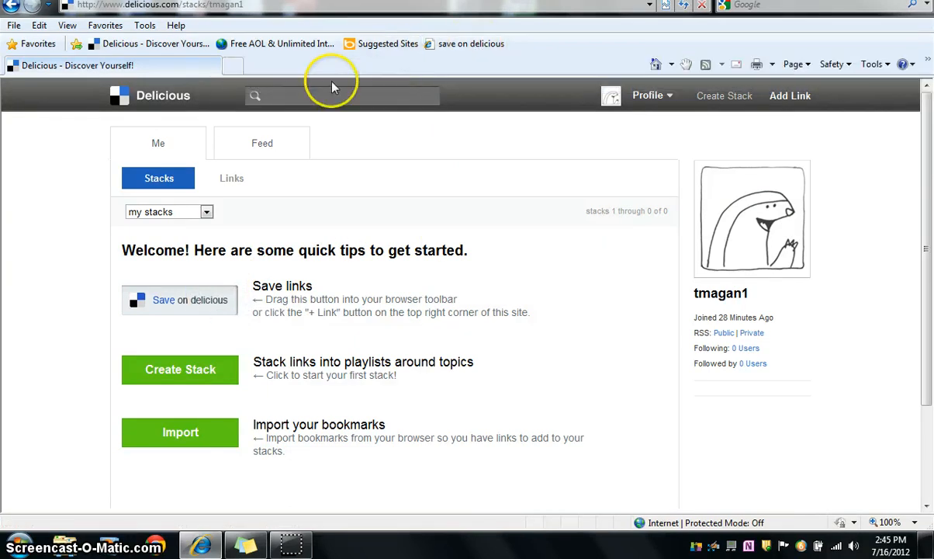
pyautogui.click(466, 47)
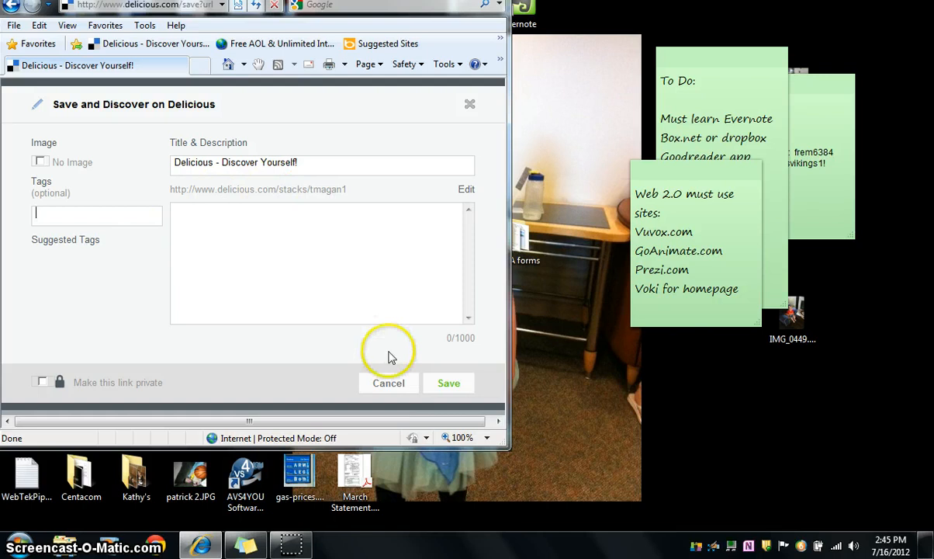
pyautogui.click(391, 383)
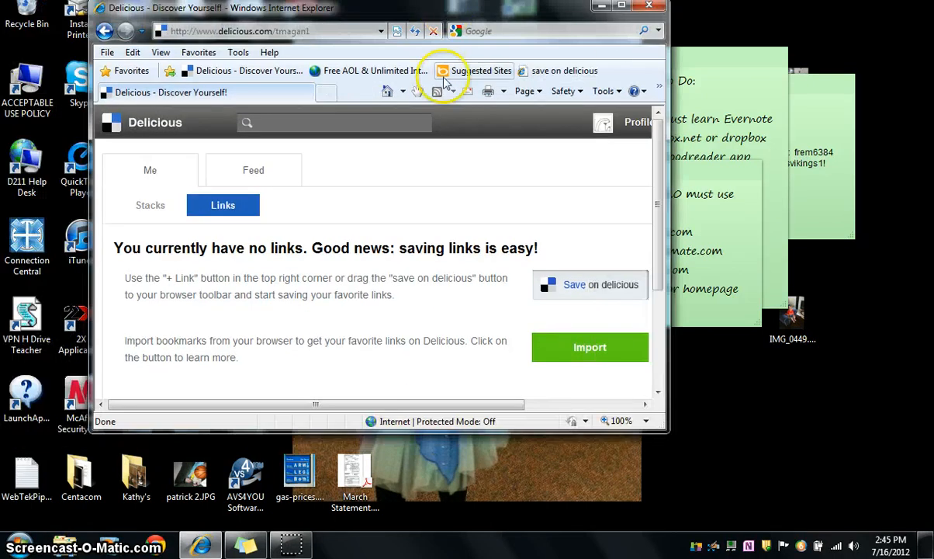
pyautogui.click(621, 7)
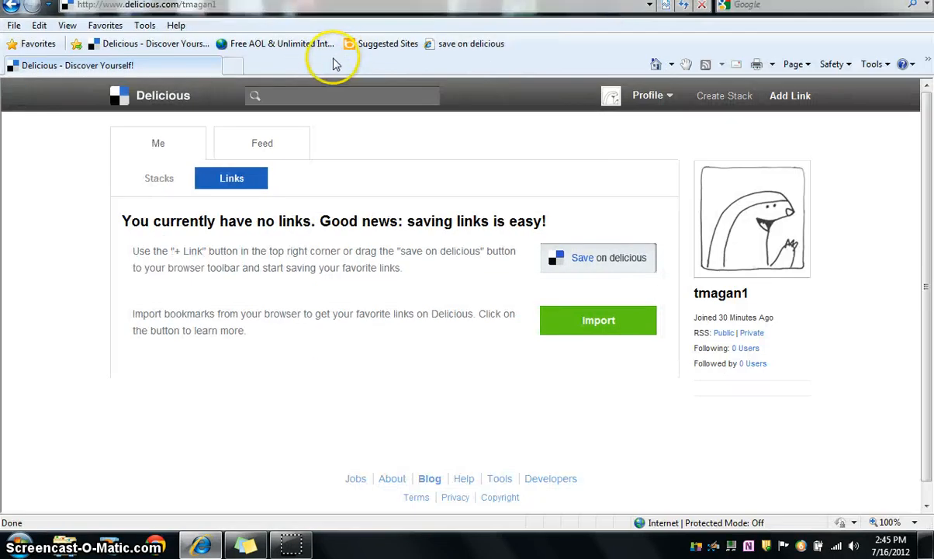
# Step: Open cnn.com in a new tab and go to the "70% of U.S. in drought" story under This Just In
pyautogui.click(233, 68)
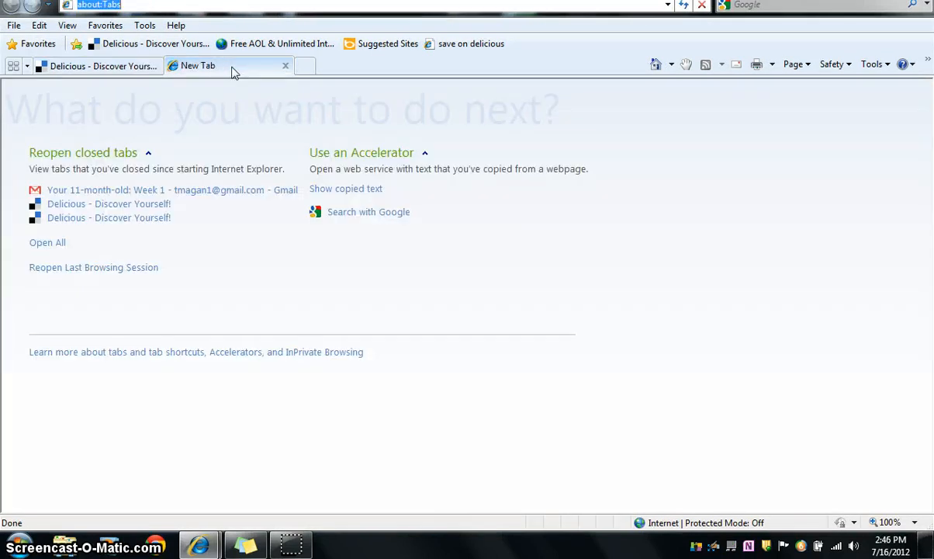
pyautogui.write('cnn.com')
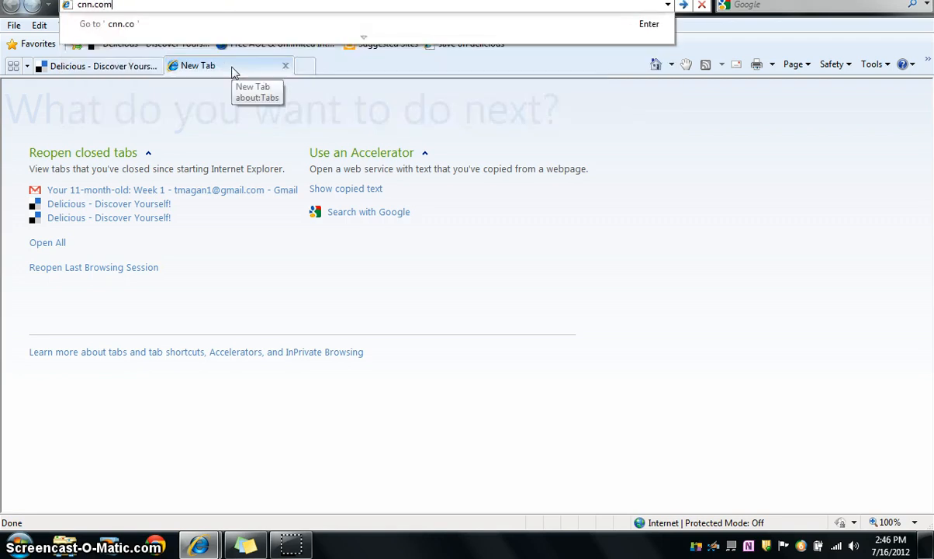
pyautogui.press('Return')
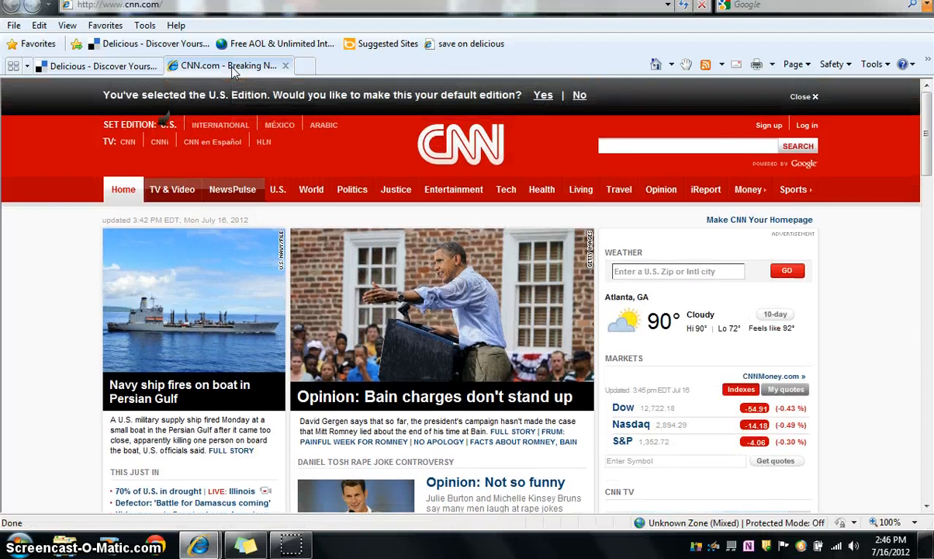
pyautogui.scroll(-5, 233, 69)
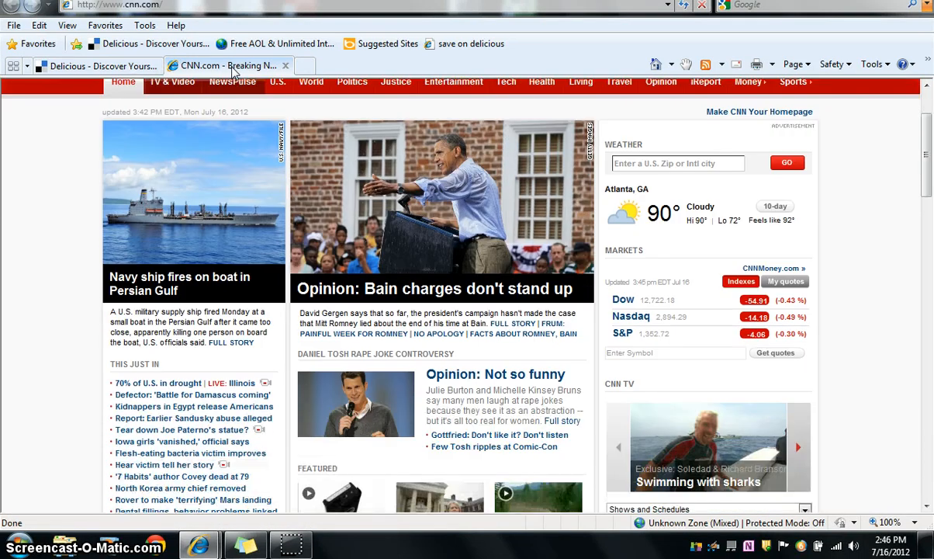
pyautogui.scroll(-4, 233, 70)
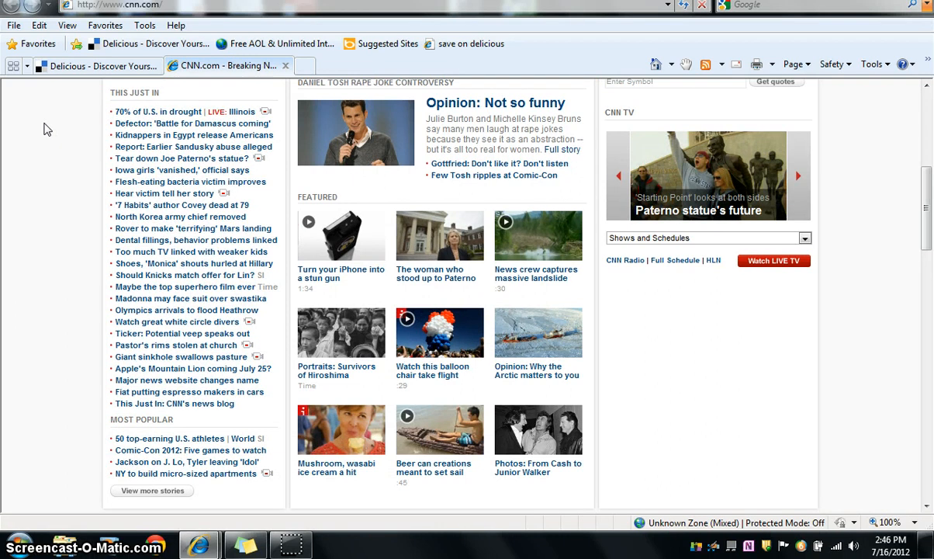
pyautogui.click(153, 116)
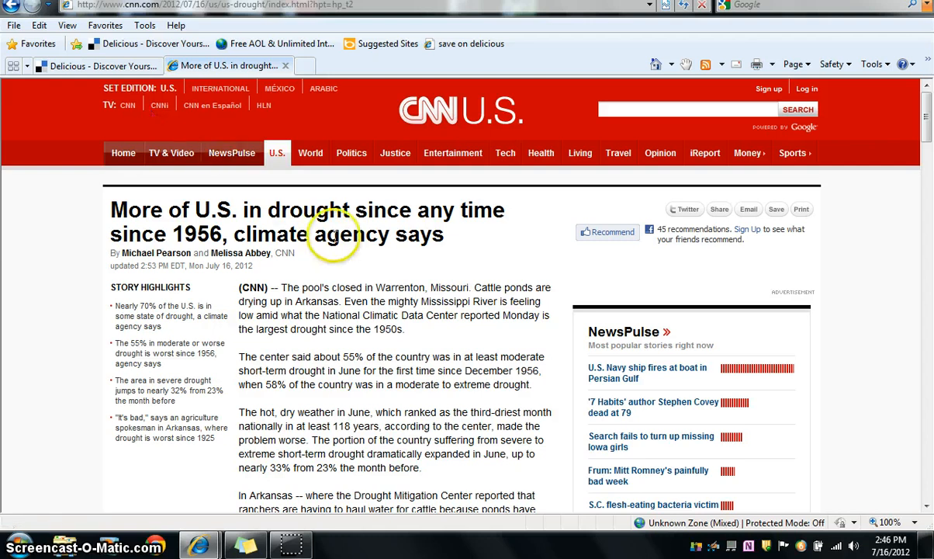
# Step: Start saving the CNN drought article to Delicious with the title "Drought of 2012 - CNN.com"
pyautogui.click(466, 45)
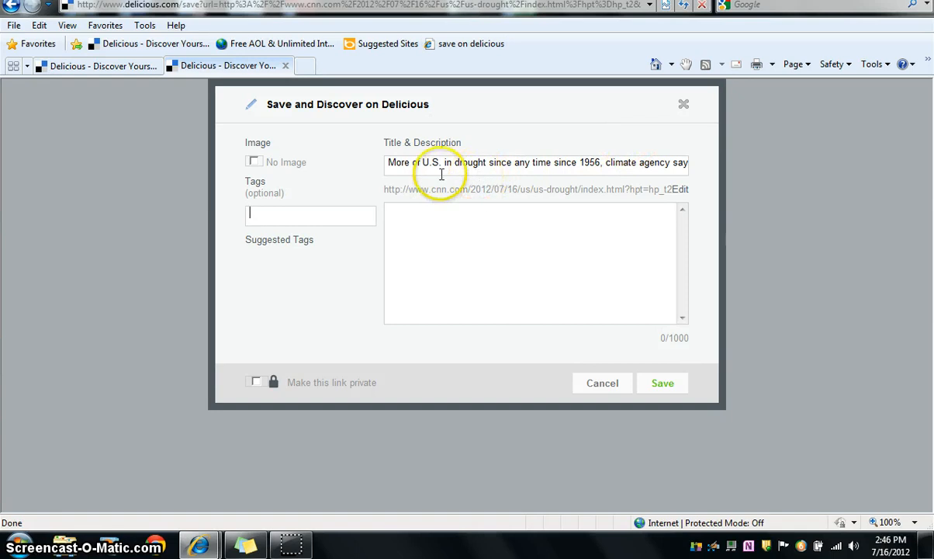
pyautogui.moveTo(389, 162); pyautogui.dragTo(797, 180)
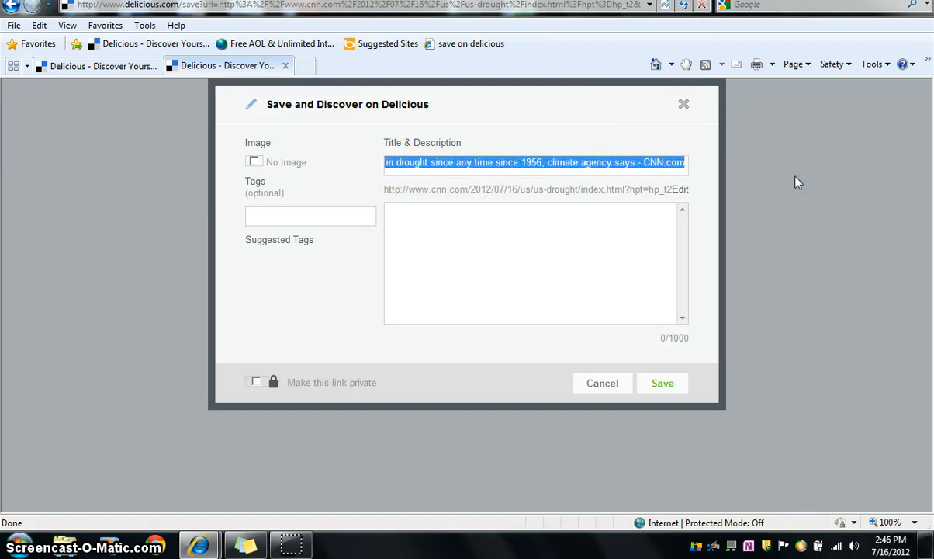
pyautogui.click(635, 164)
pyautogui.moveTo(635, 163); pyautogui.dragTo(335, 169)
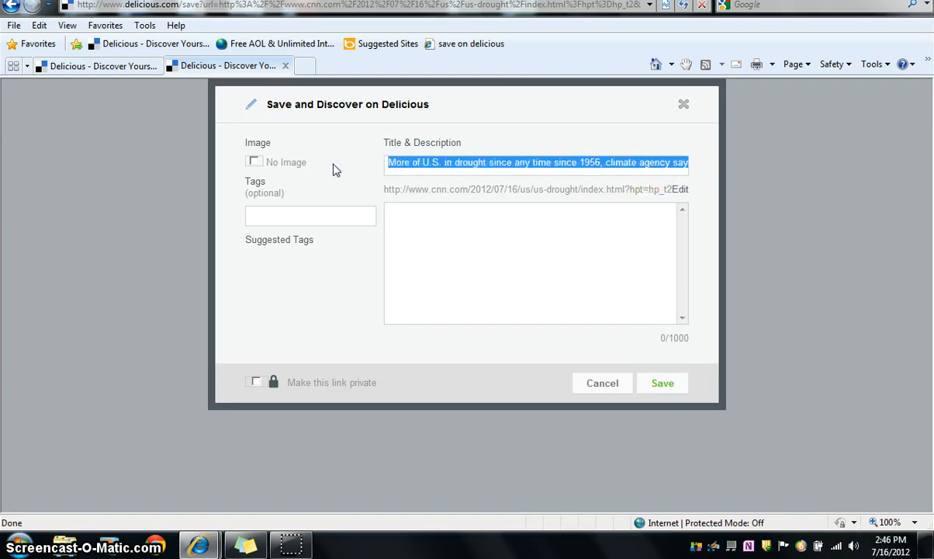
pyautogui.write('Drou')
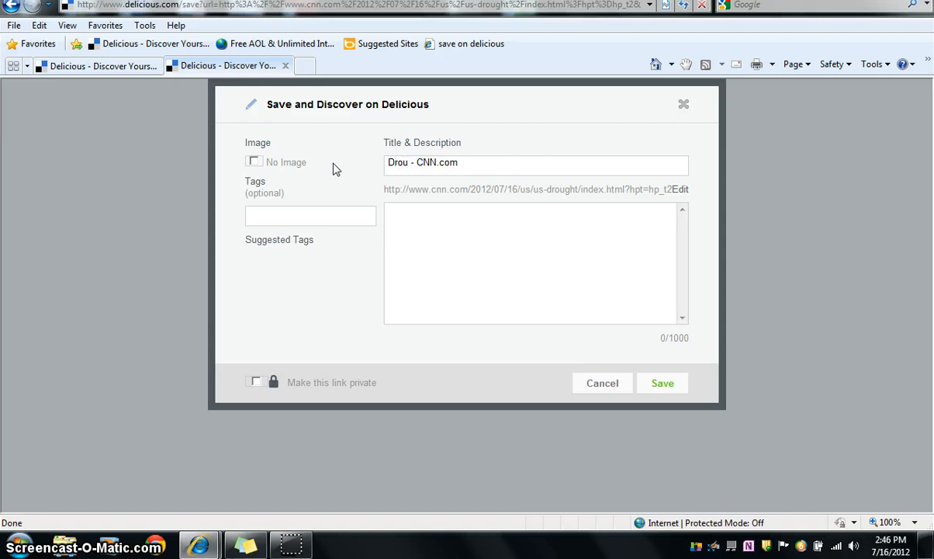
pyautogui.write('ght ')
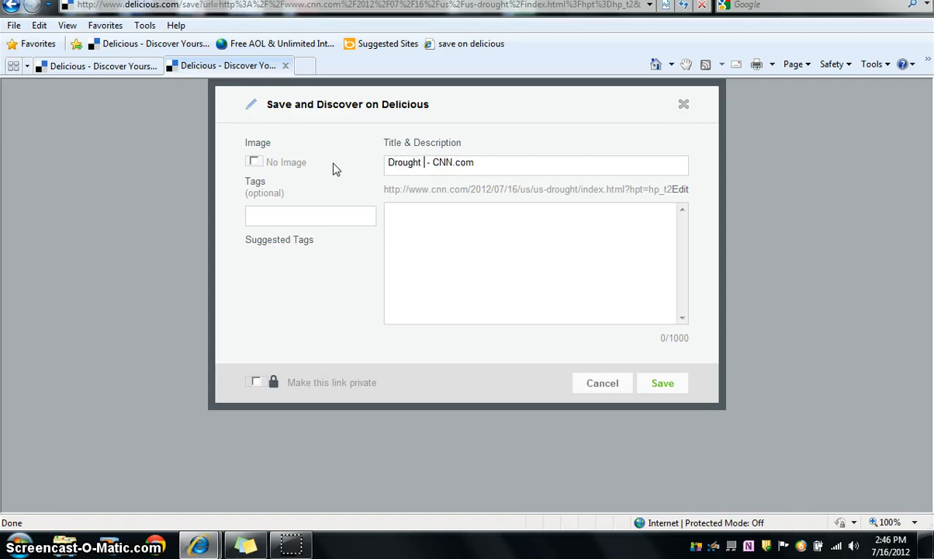
pyautogui.write('of 20')
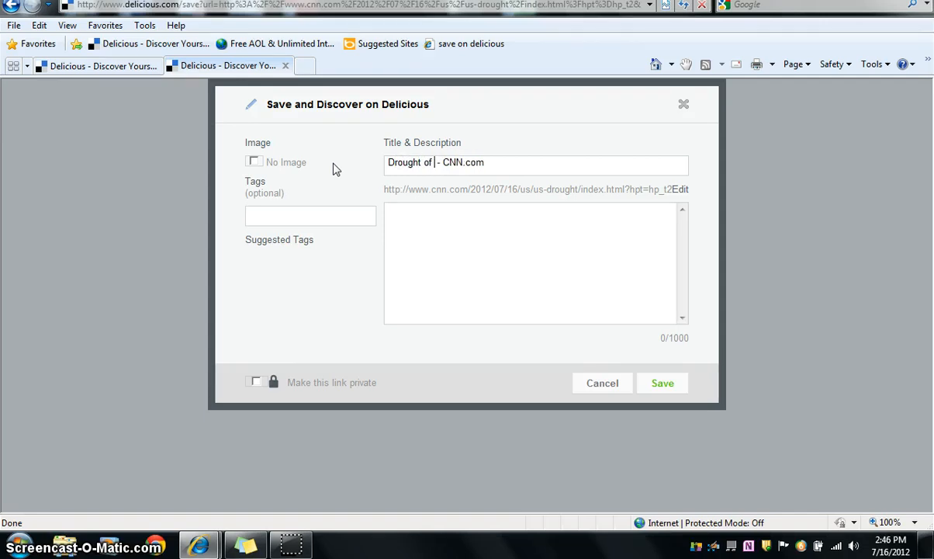
pyautogui.write('12')
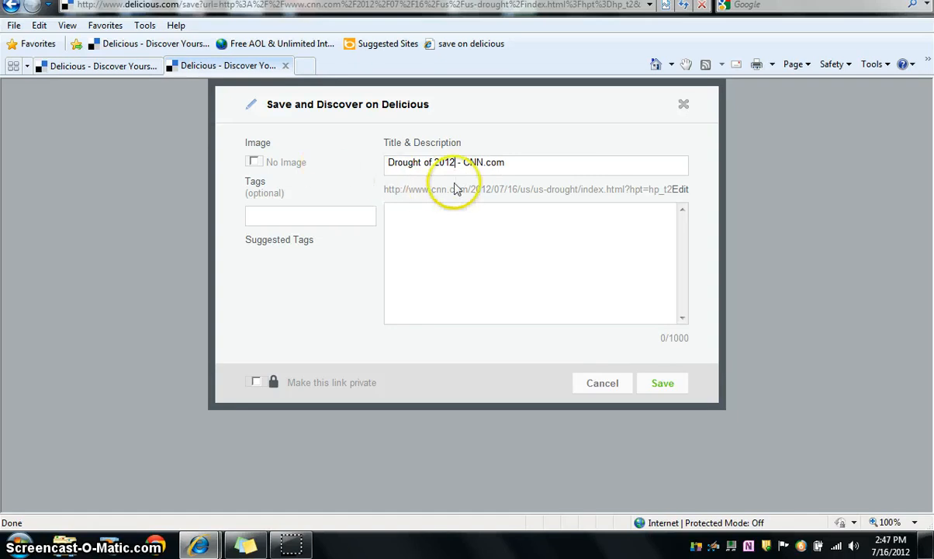
# Step: Tag the link "drought cnn", leaving it public
pyautogui.click(265, 216)
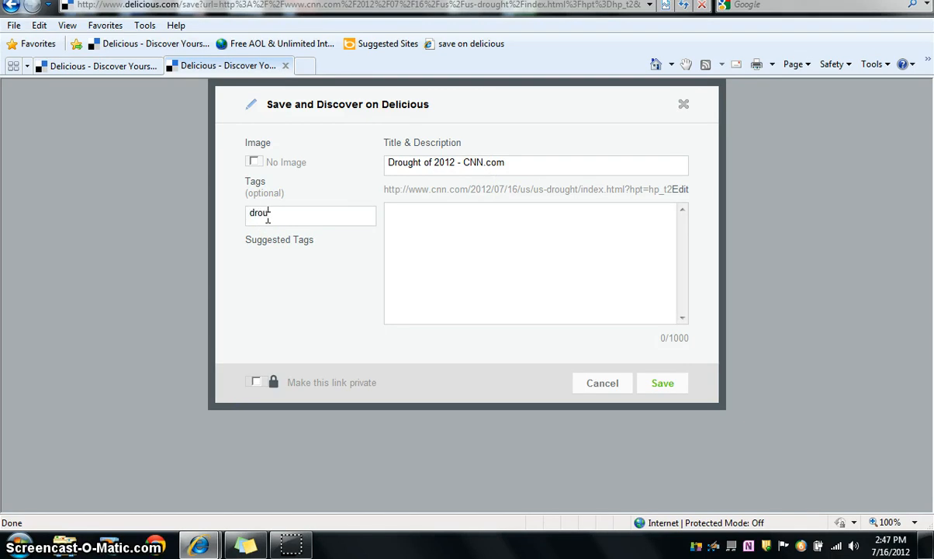
pyautogui.write('drought cnn')
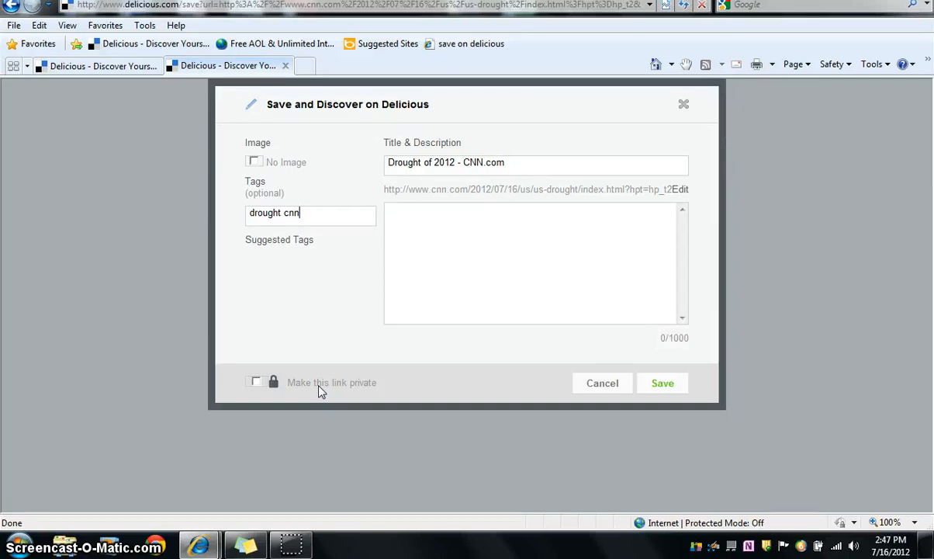
pyautogui.click(256, 382)
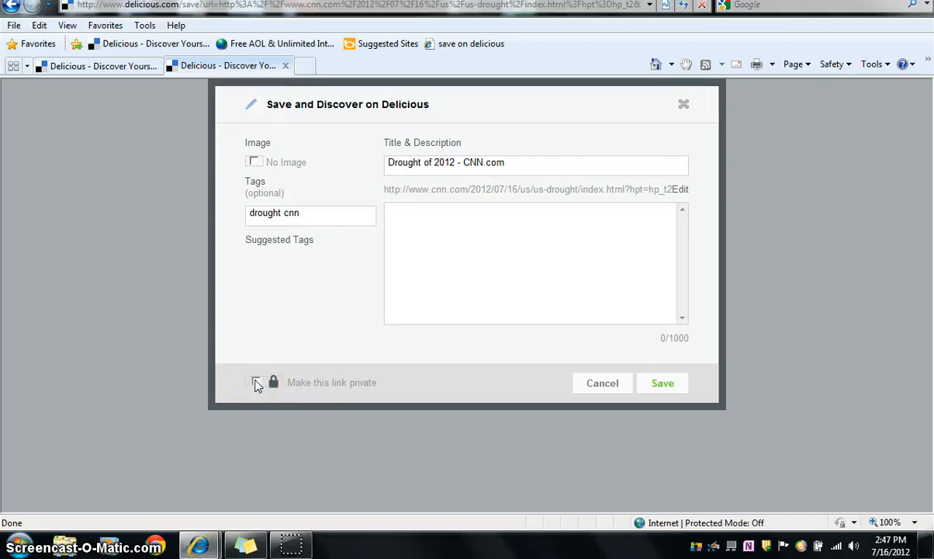
pyautogui.click(516, 354)
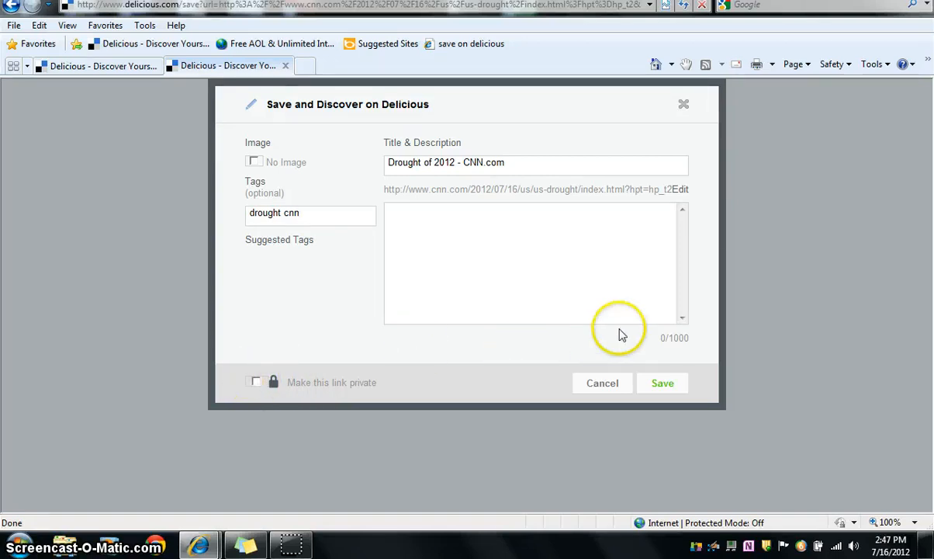
# Step: Add the description "President Obama speaks about the drought of 2012" and save the link
pyautogui.click(574, 257)
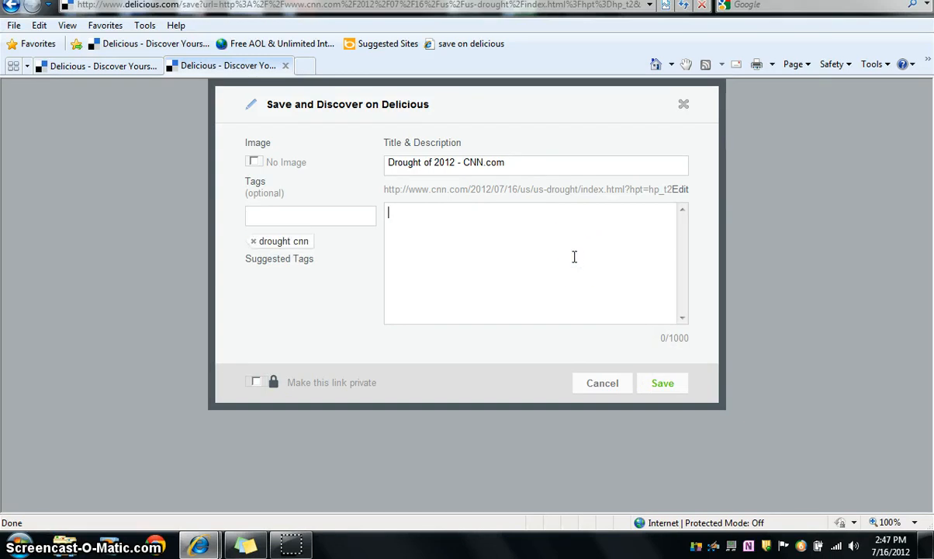
pyautogui.write('Presi')
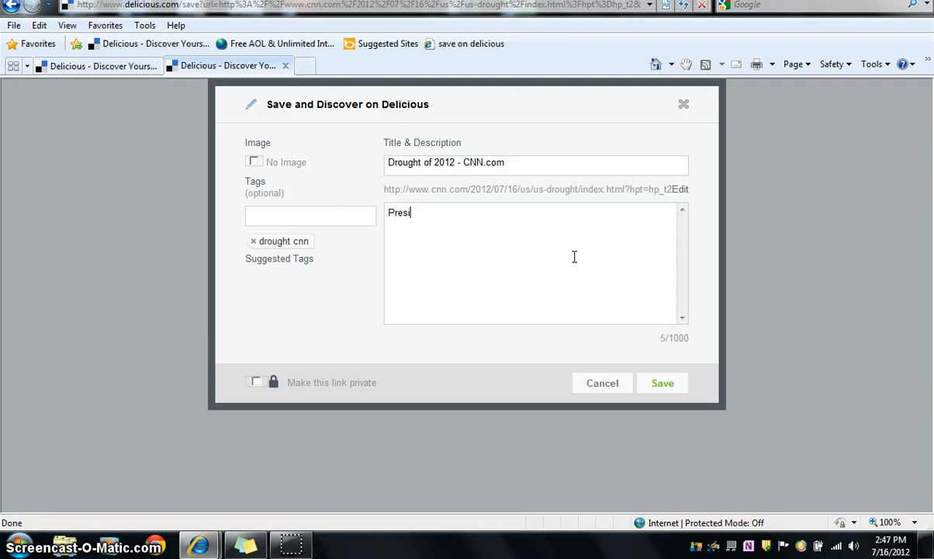
pyautogui.write('dent Obama')
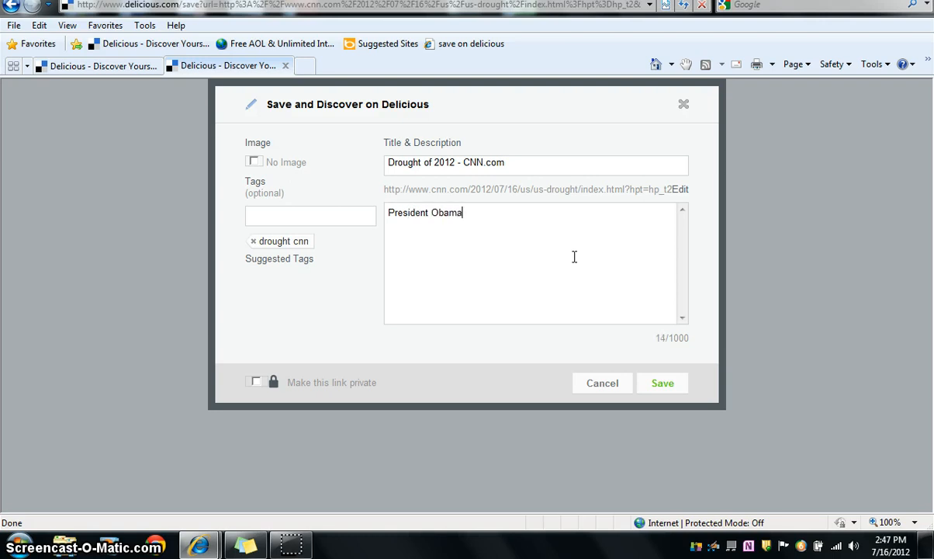
pyautogui.write(' speaks about')
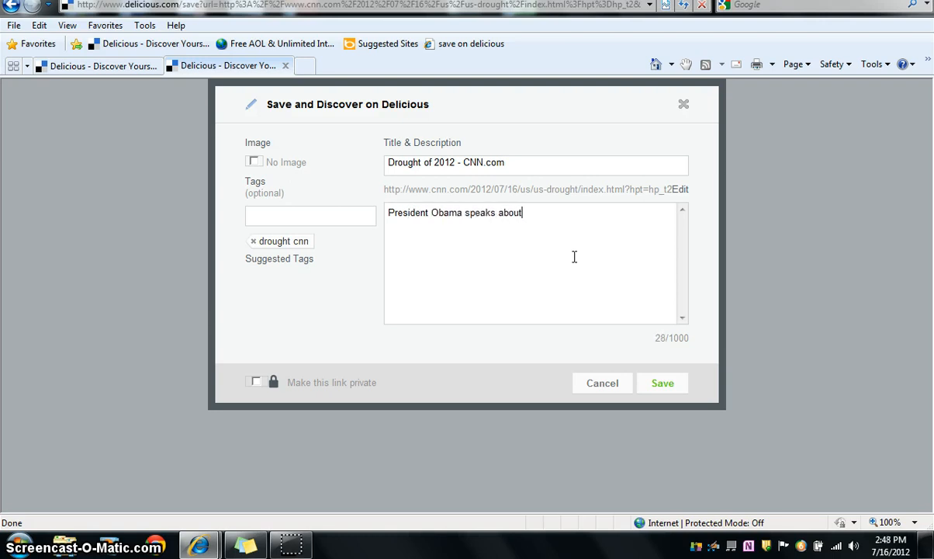
pyautogui.write(' the drought of ')
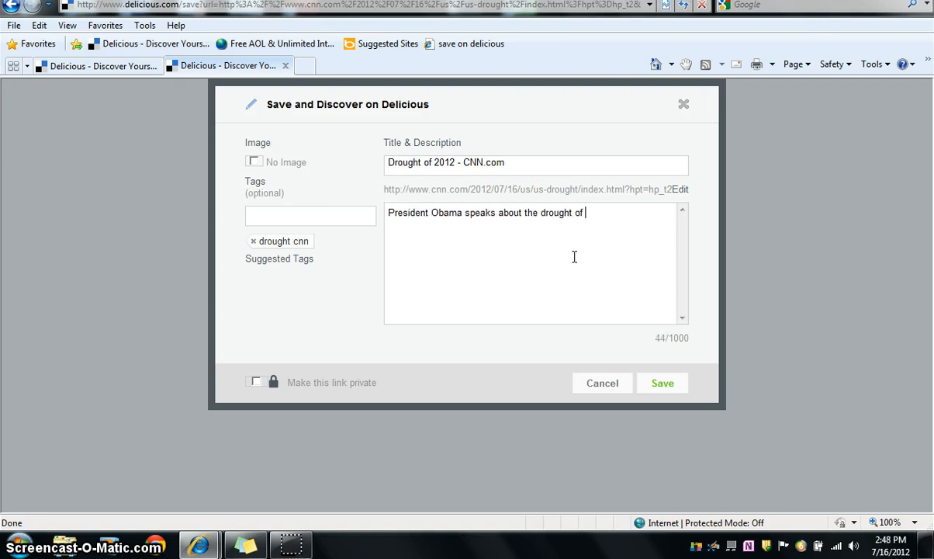
pyautogui.write('2012')
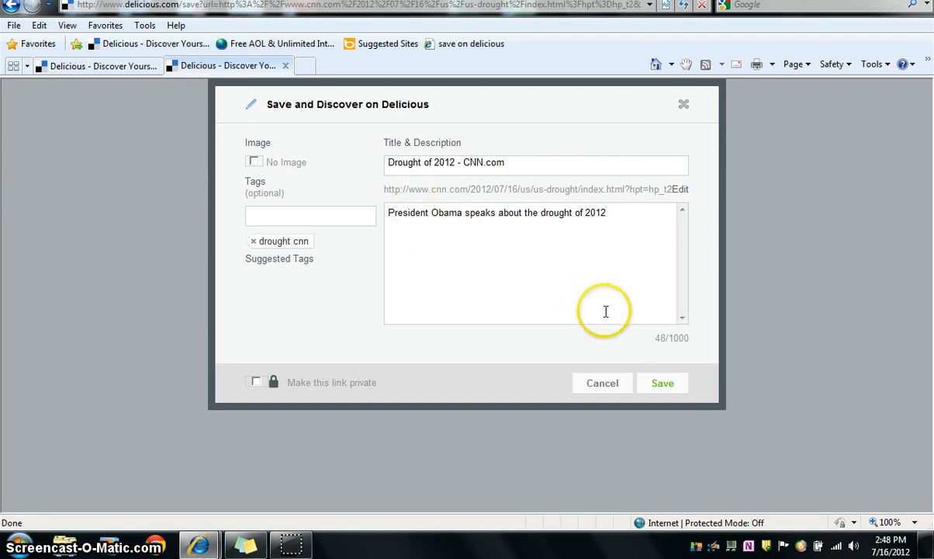
pyautogui.click(664, 383)
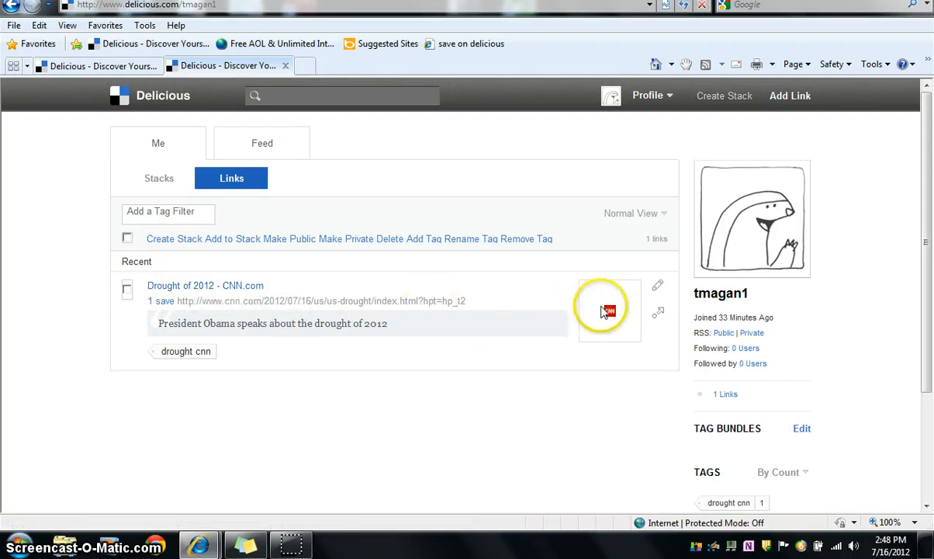
# Step: Open the sharing form of the saved drought link and close it without sharing
pyautogui.click(660, 317)
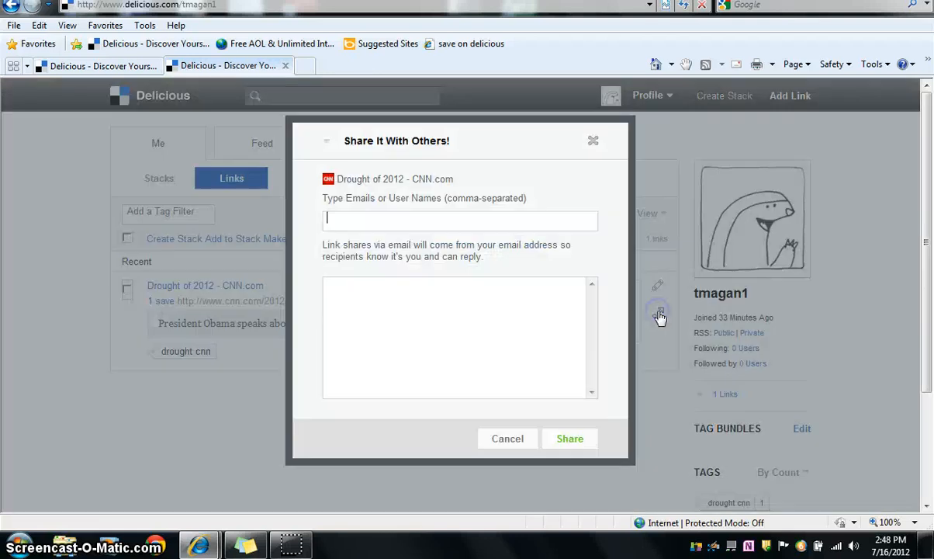
pyautogui.click(594, 143)
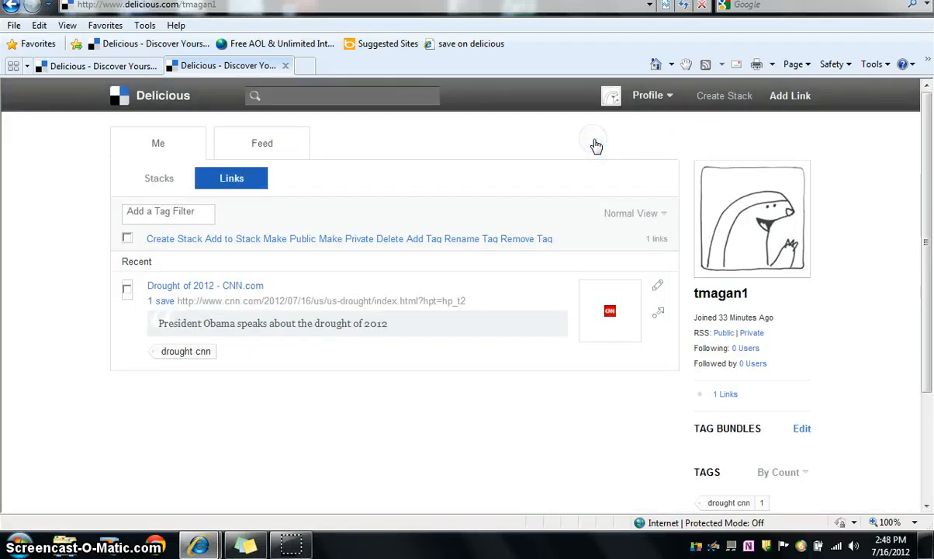
# Step: Open the article from the saved "Drought of 2012 - CNN.com" link, maximize its window and invoke the "save on delicious" bookmark
pyautogui.click(208, 287)
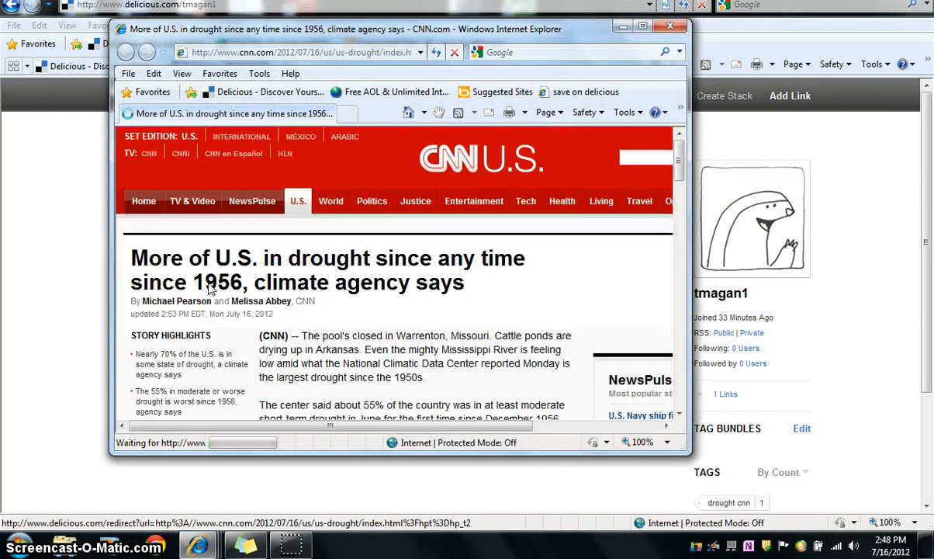
pyautogui.click(643, 30)
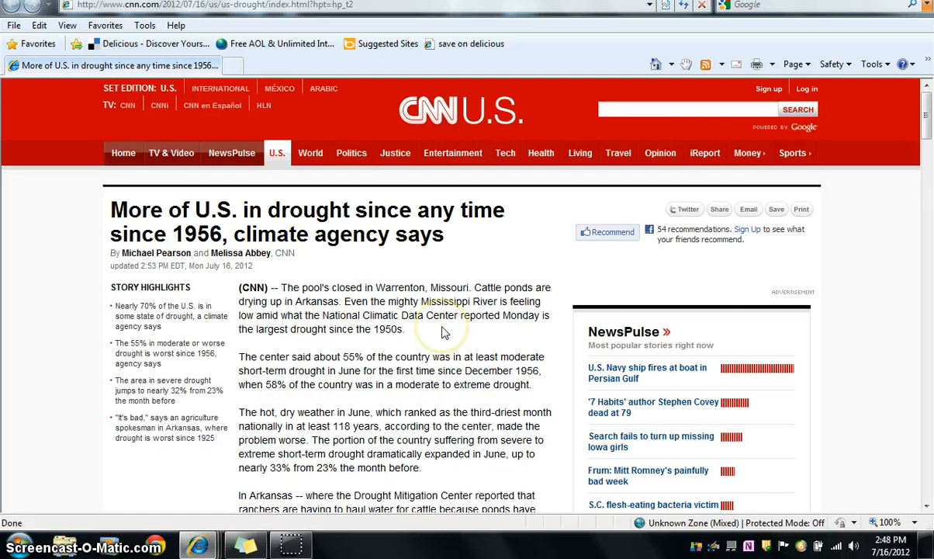
pyautogui.click(458, 44)
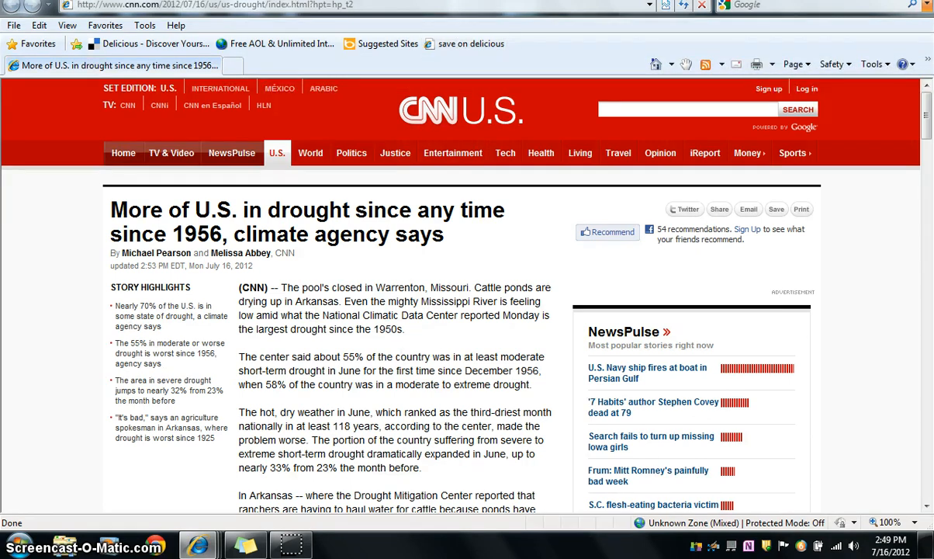